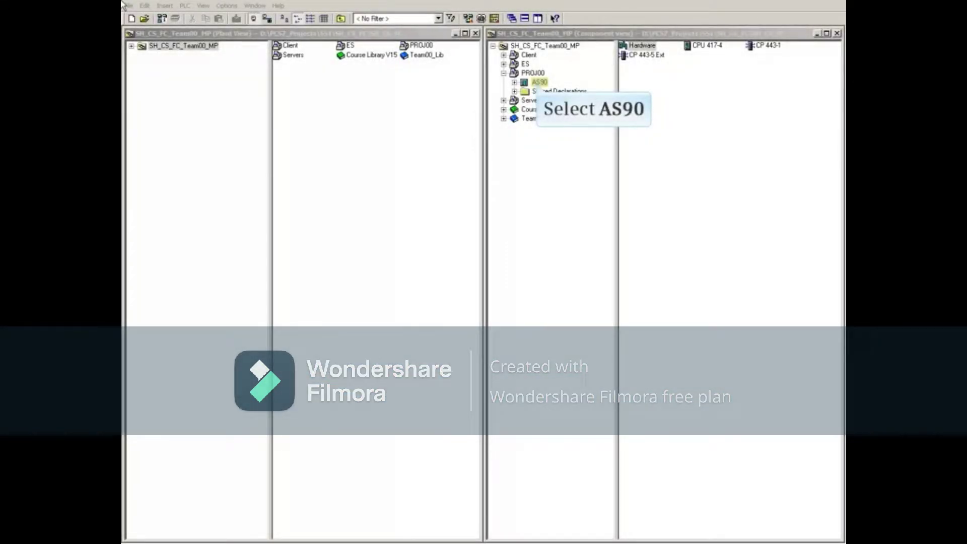
Step: Open the AS90 station's Hardware object in HW Config, showing its UR2 rack and PROFIBUS DP system
left_click(538, 83)
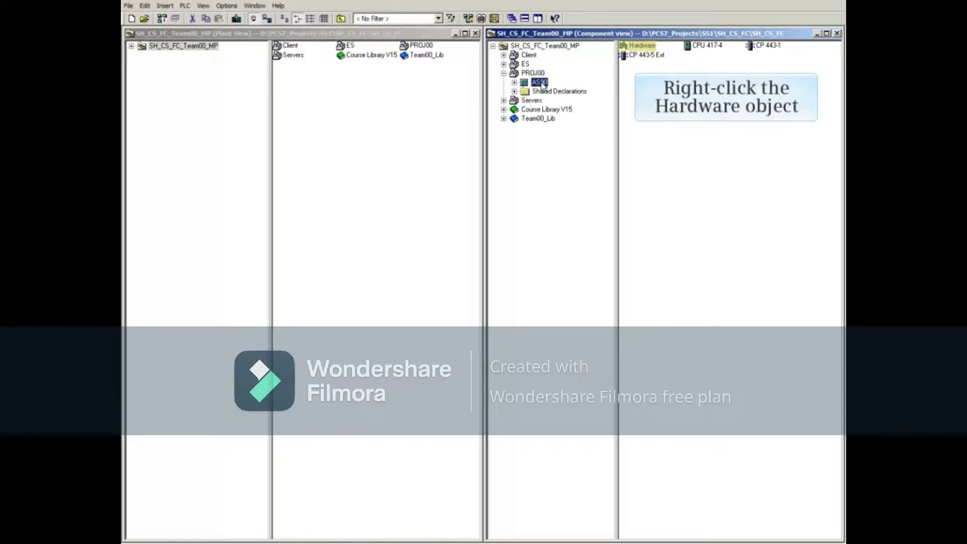
right_click(638, 46)
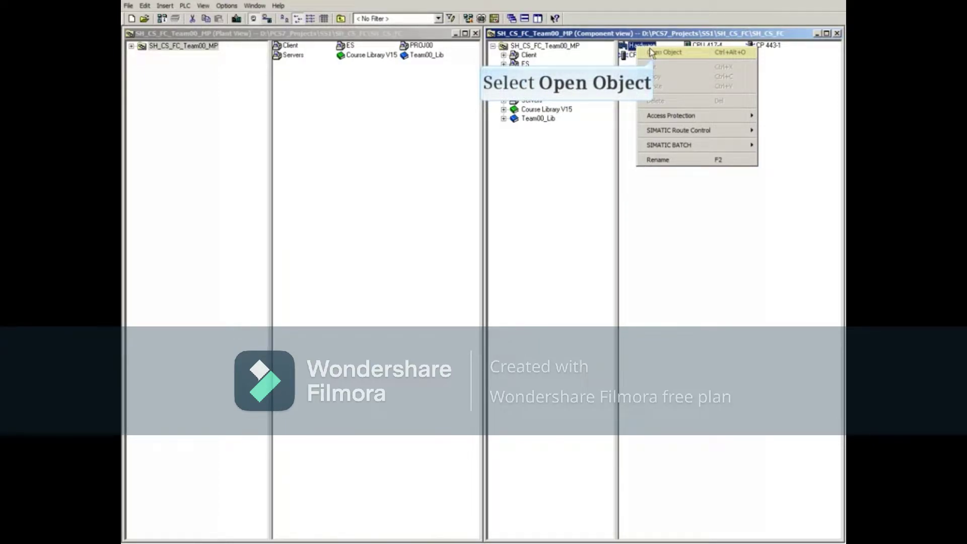
left_click(652, 52)
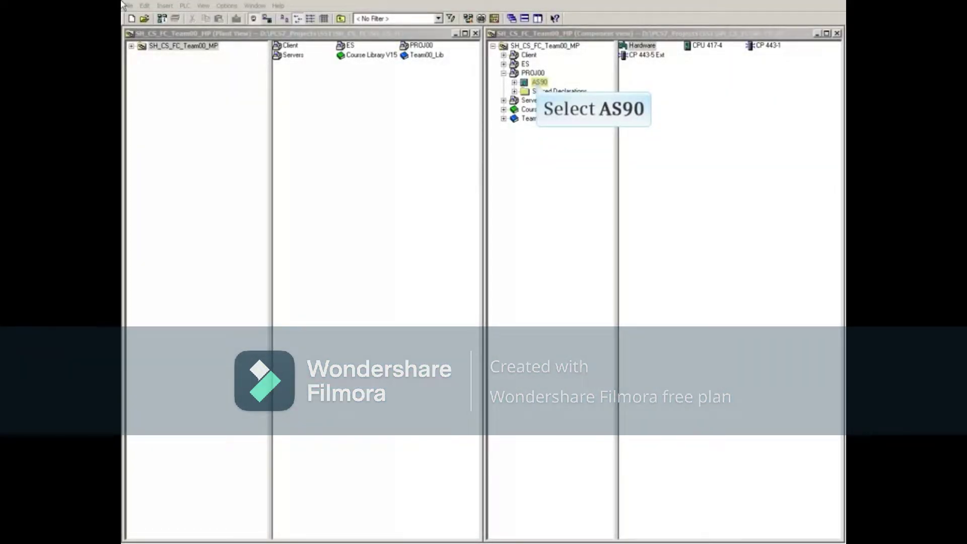
left_click(538, 83)
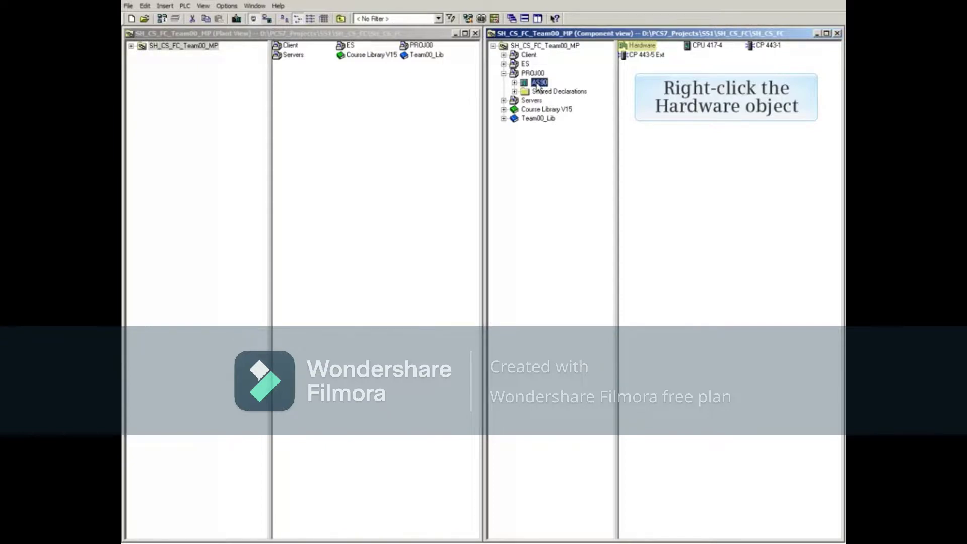
right_click(637, 47)
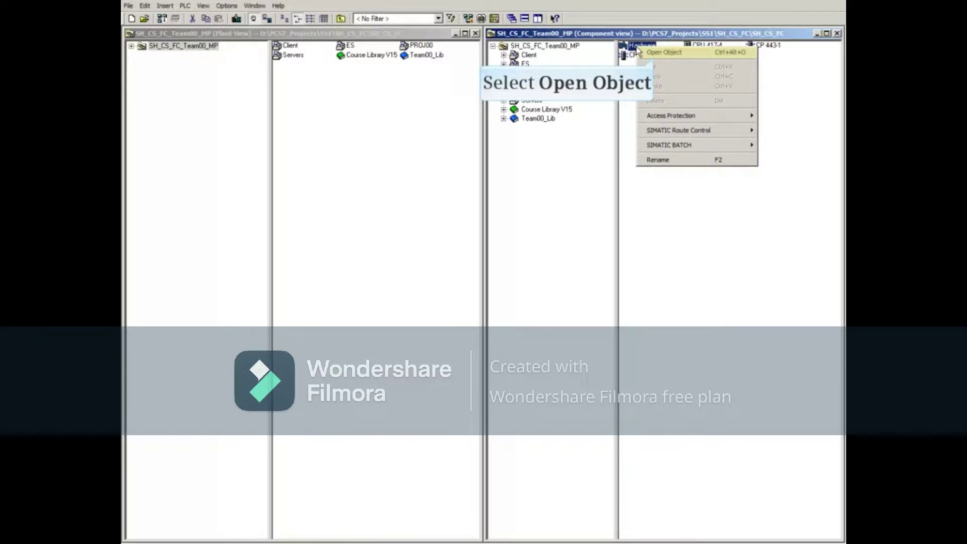
left_click(651, 52)
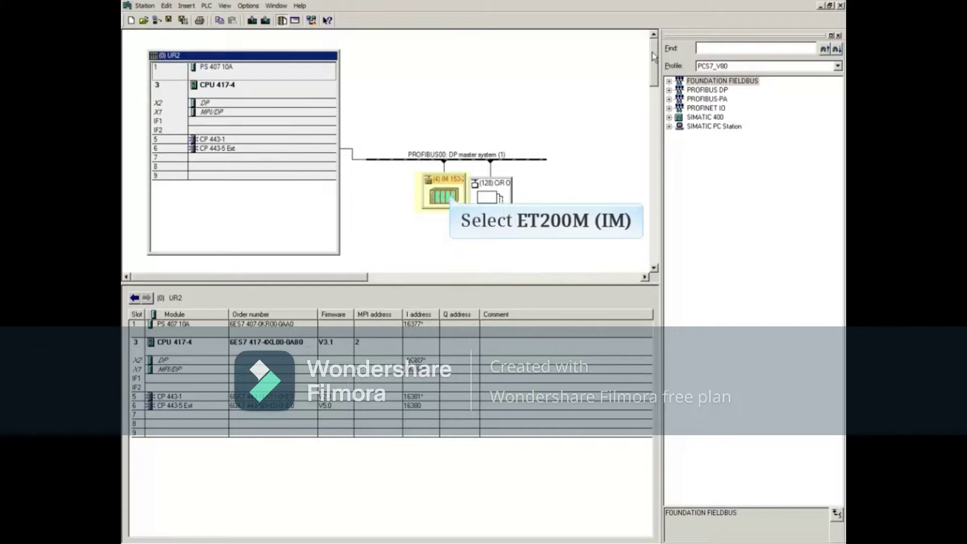
Step: Bring up Edit Symbols for the DI16xDC24V module in slot 8 of the IM 153-2 station
left_click(443, 194)
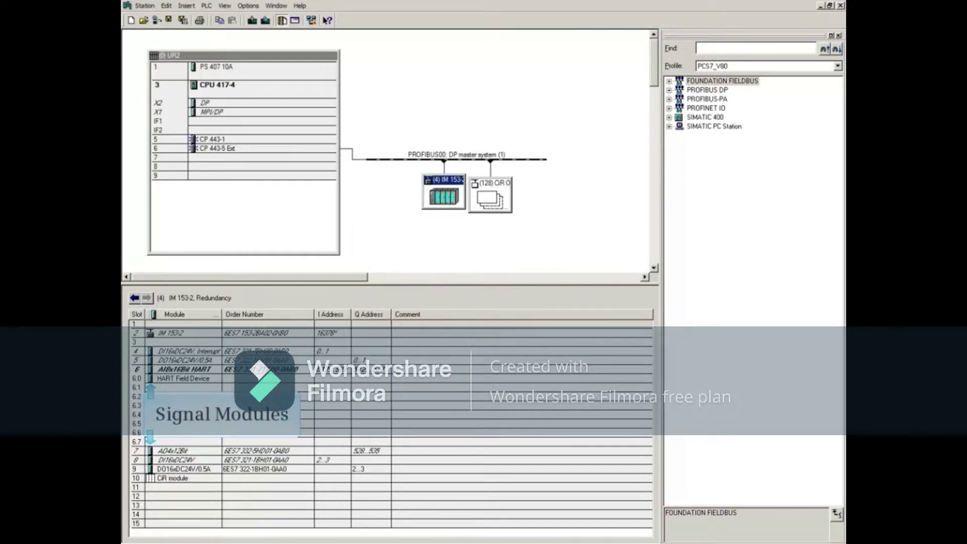
right_click(173, 459)
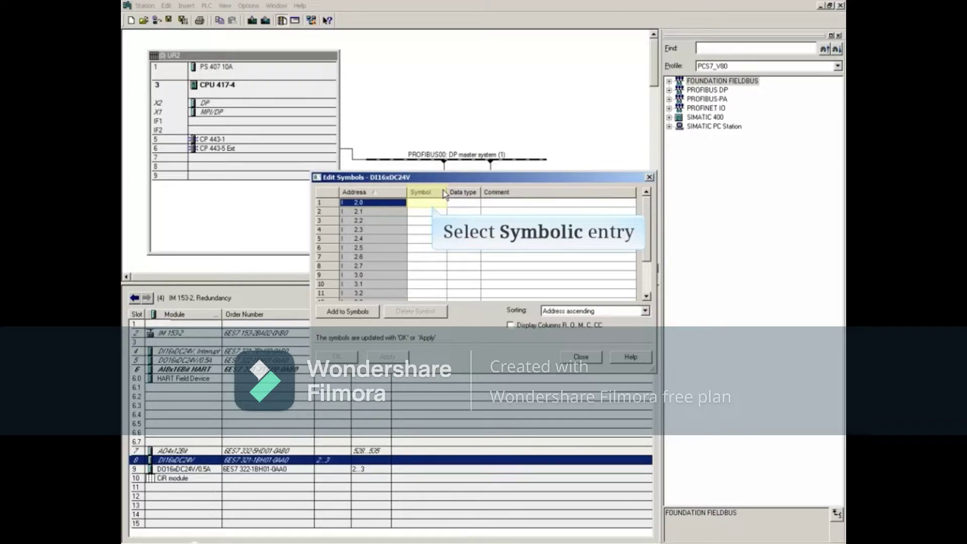
Step: Enter symbols Switch2.0 for I 2.0 and Switch2.1 for I 2.1, both BOOL
left_click(423, 203)
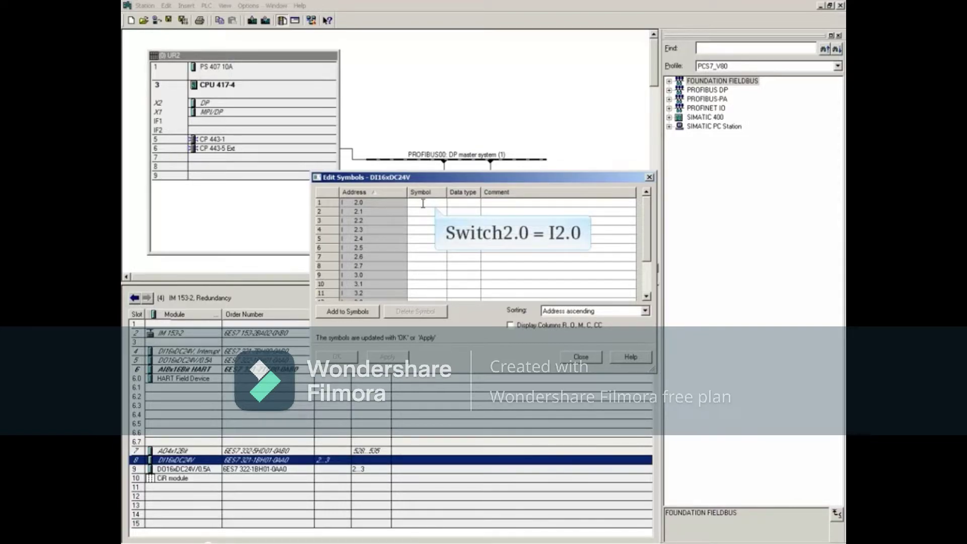
type("Switch2.0")
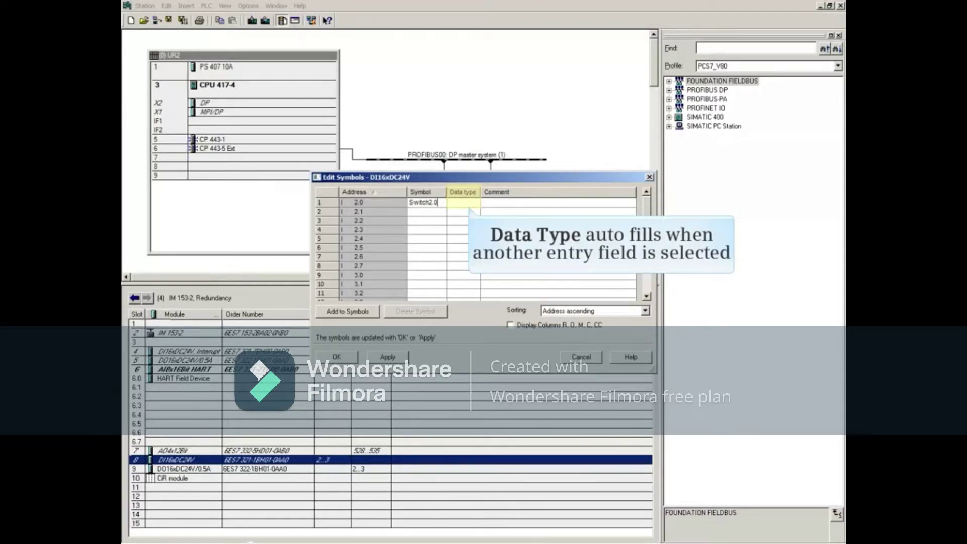
left_click(422, 210)
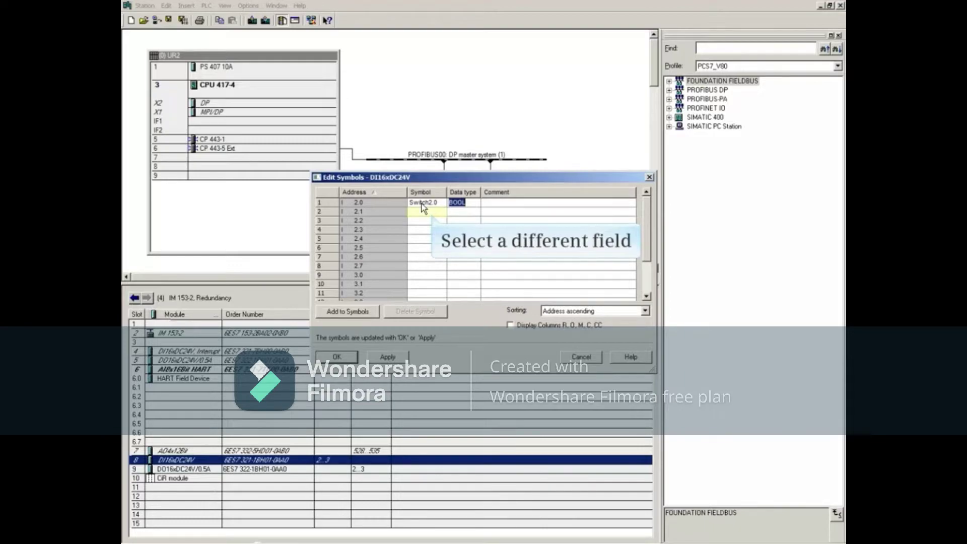
left_click(432, 212)
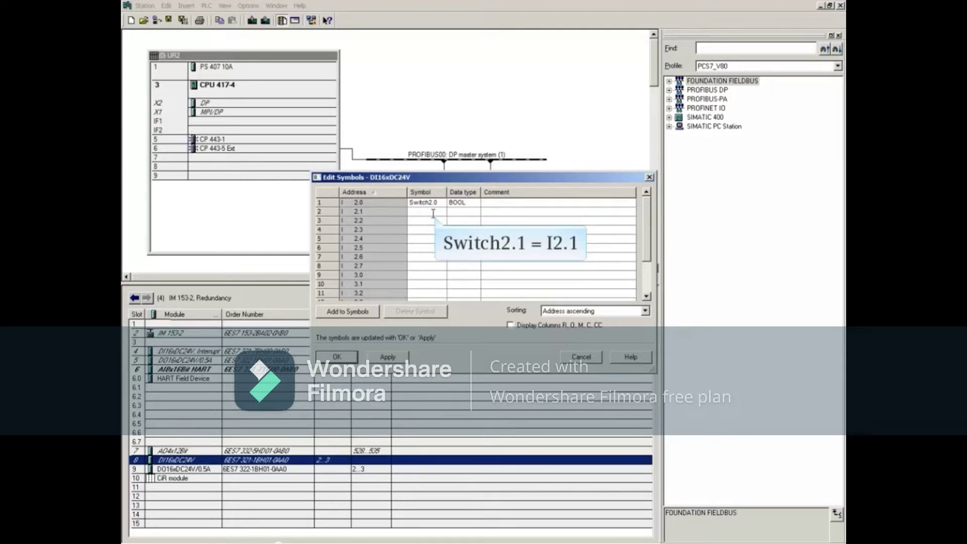
type("Switch2.1")
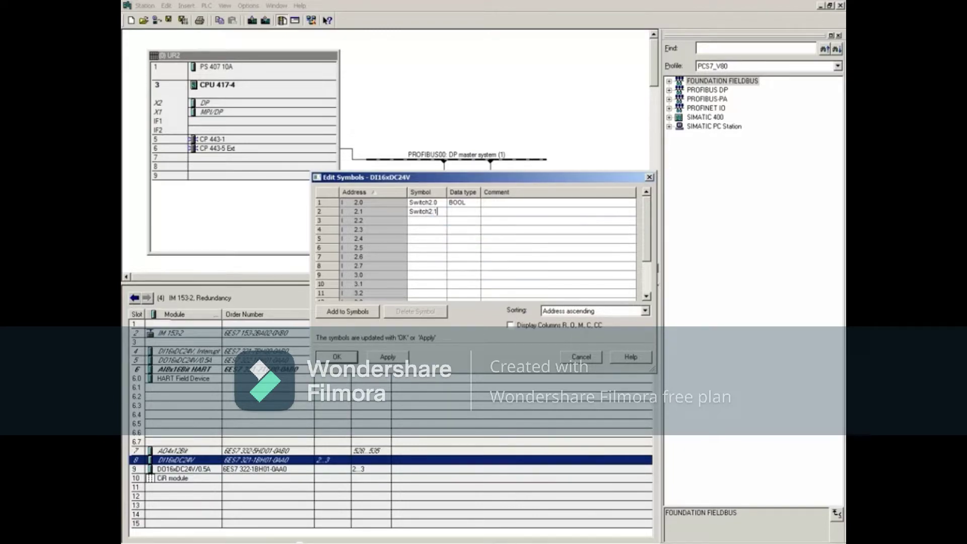
key("Tab")
key("Return")
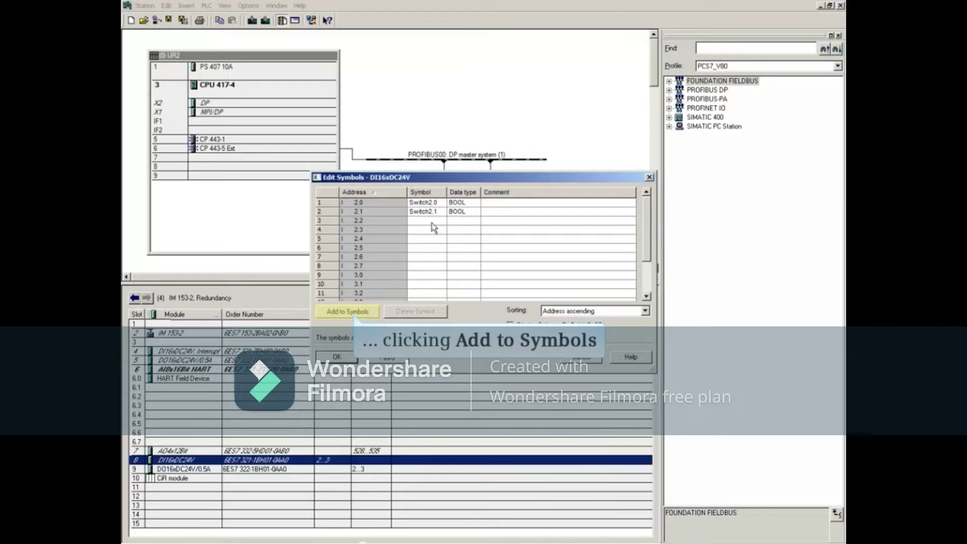
Step: Use Add to Symbols to fill the remaining inputs, then confirm the symbol table with OK
left_click(342, 313)
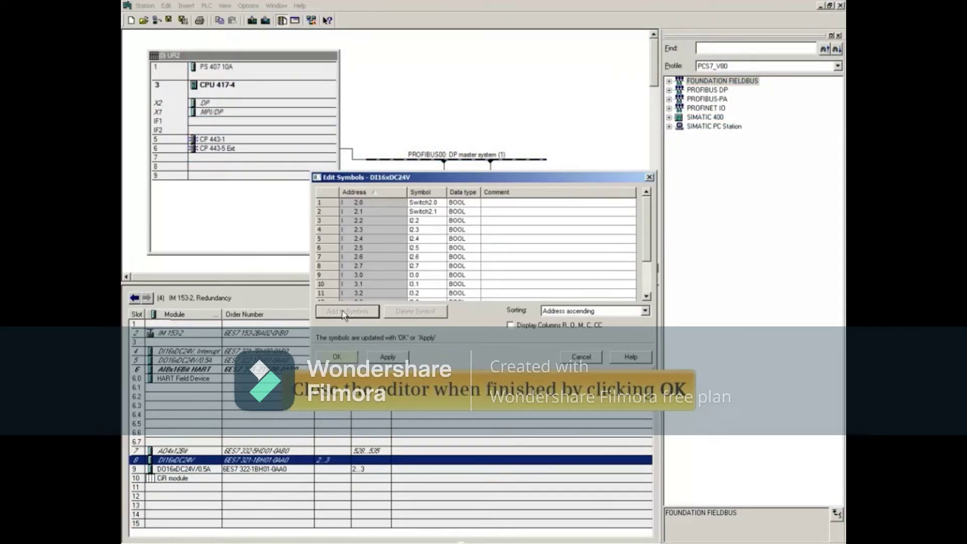
left_click(336, 356)
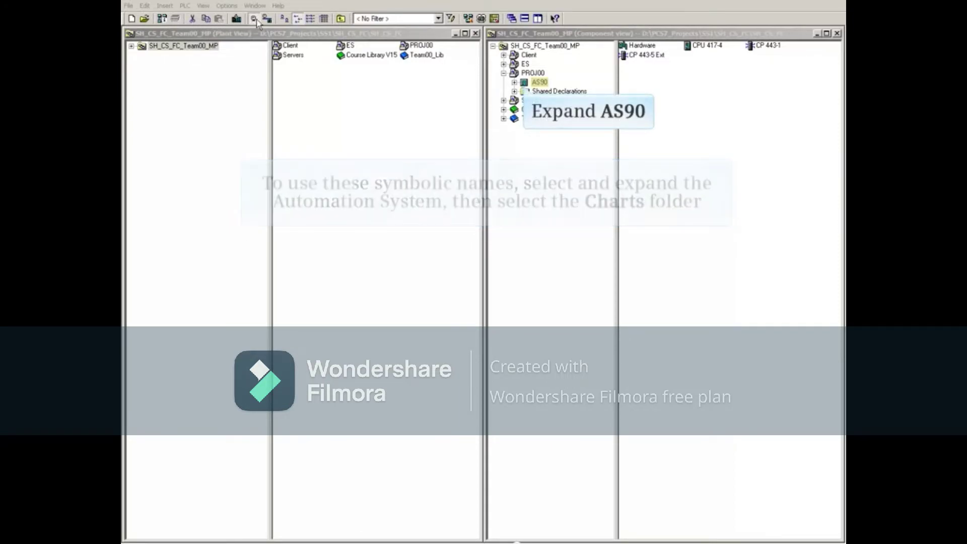
Step: Open the Symbolic_Test chart from AS05_PROG's Charts folder in the CFC editor
left_click(515, 83)
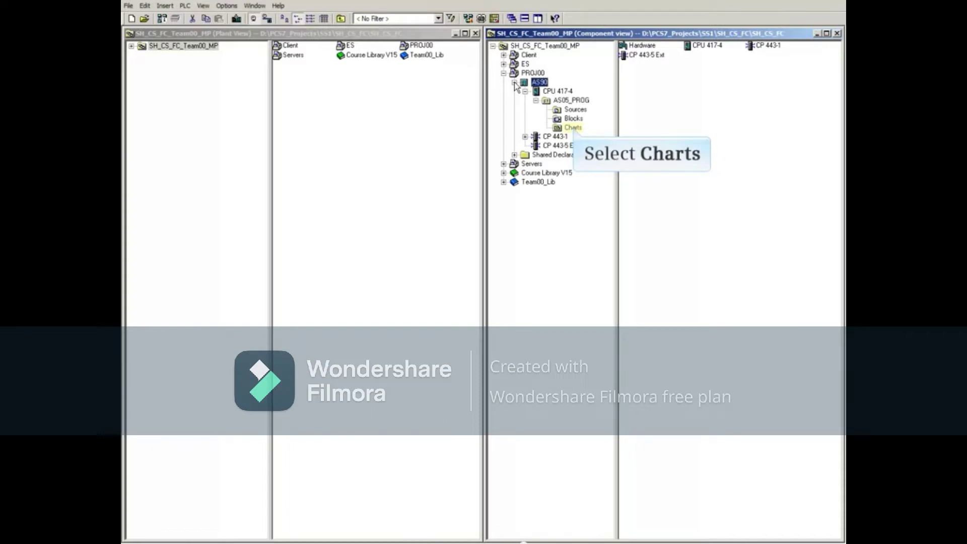
left_click(573, 128)
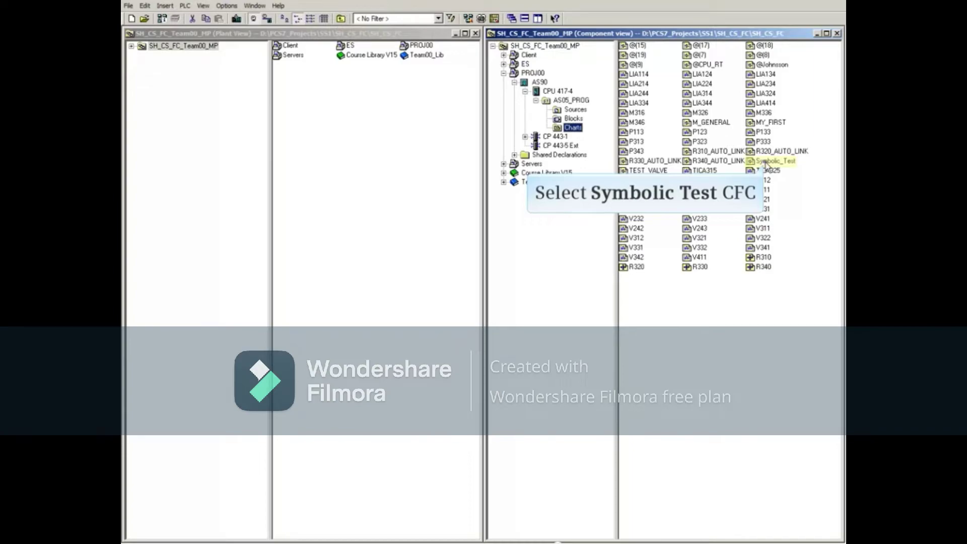
right_click(768, 161)
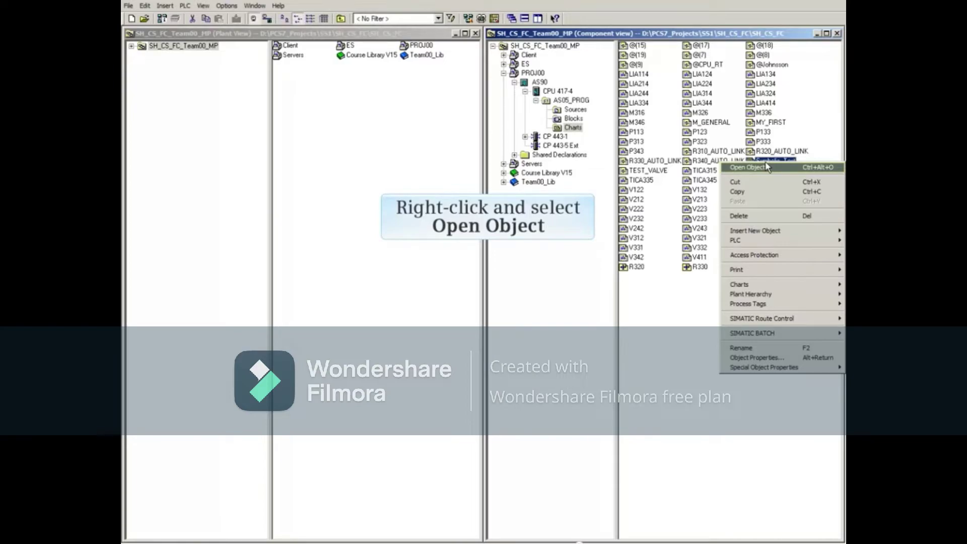
left_click(766, 167)
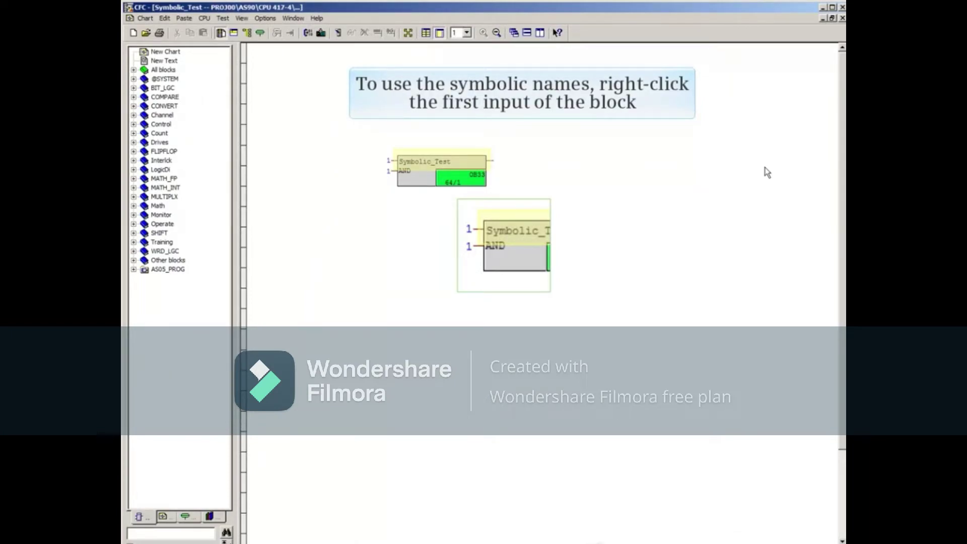
Step: Interconnect the AND block's first input to the address Switch2.0
right_click(403, 162)
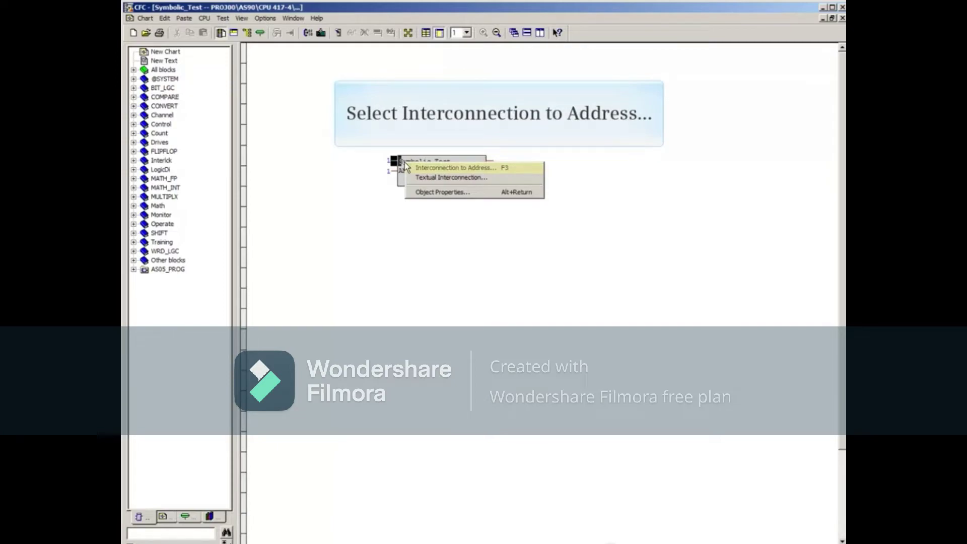
left_click(416, 169)
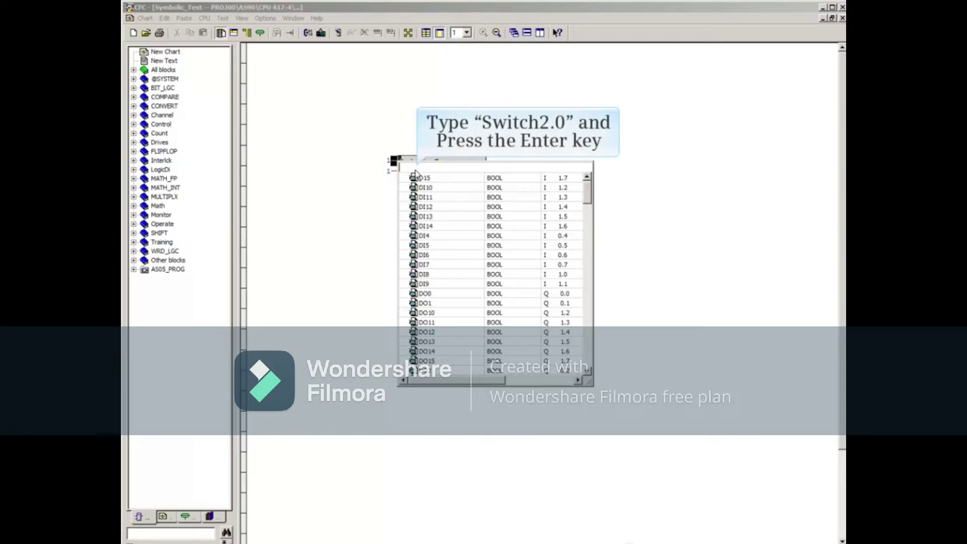
type("S")
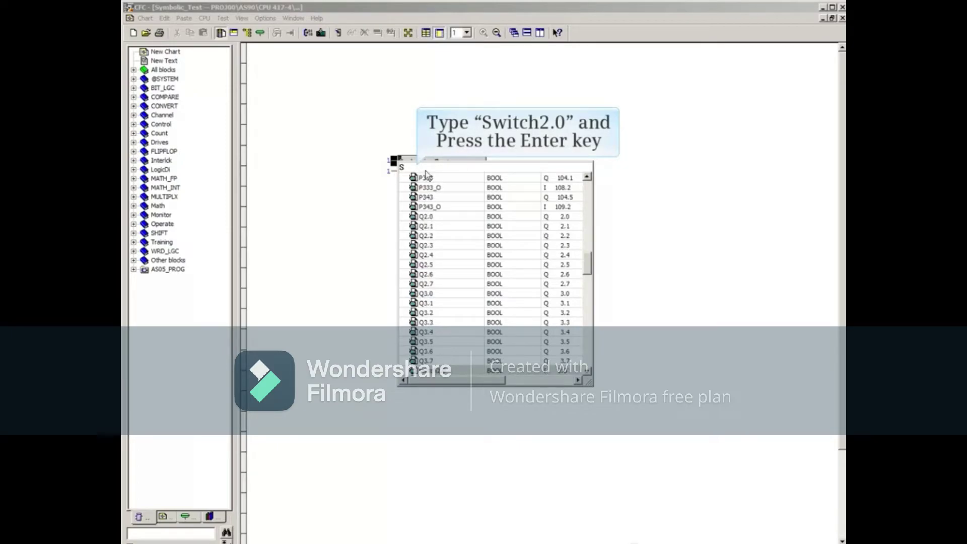
type("witch2.0")
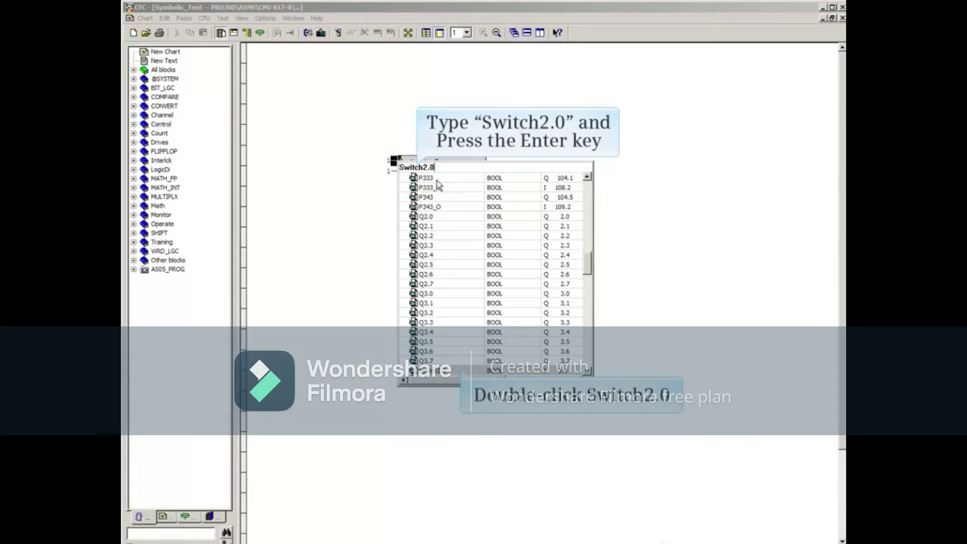
key("Return")
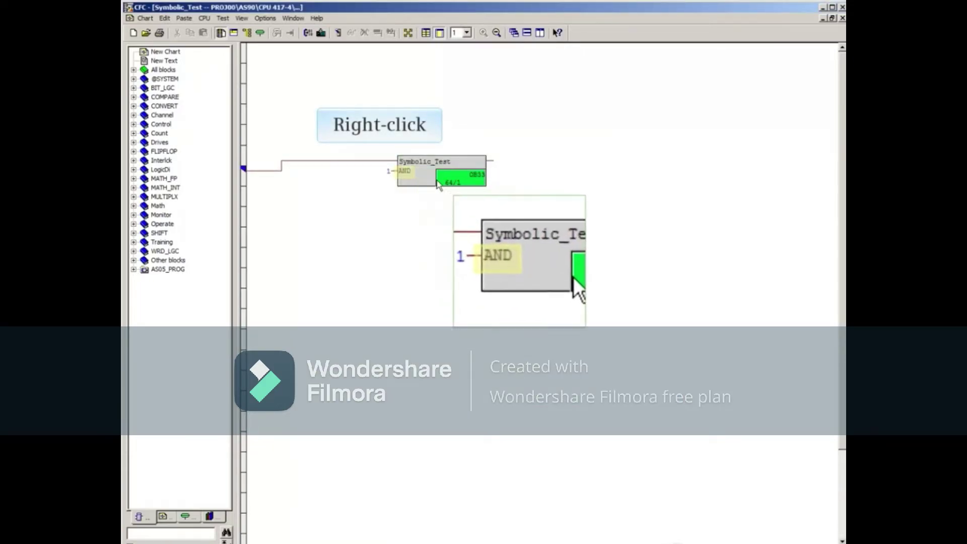
Step: Interconnect the AND block's second input to Switch2.1 (I2.1), picked from the symbol list
right_click(409, 173)
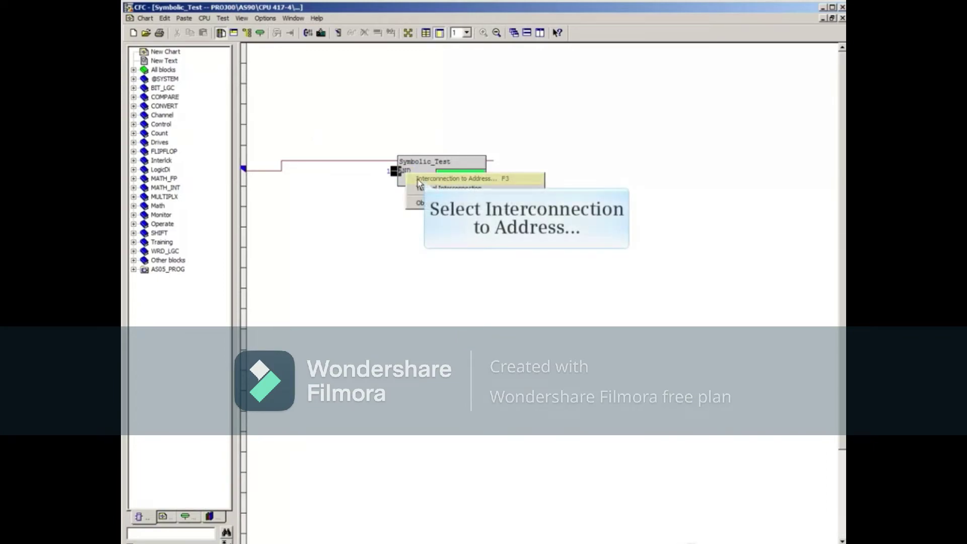
left_click(417, 180)
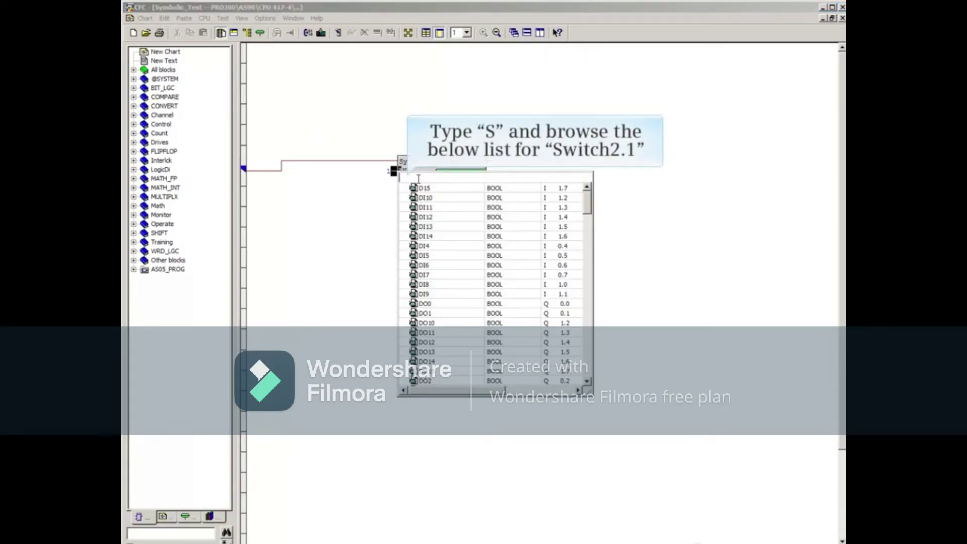
type("Switch2.1\"")
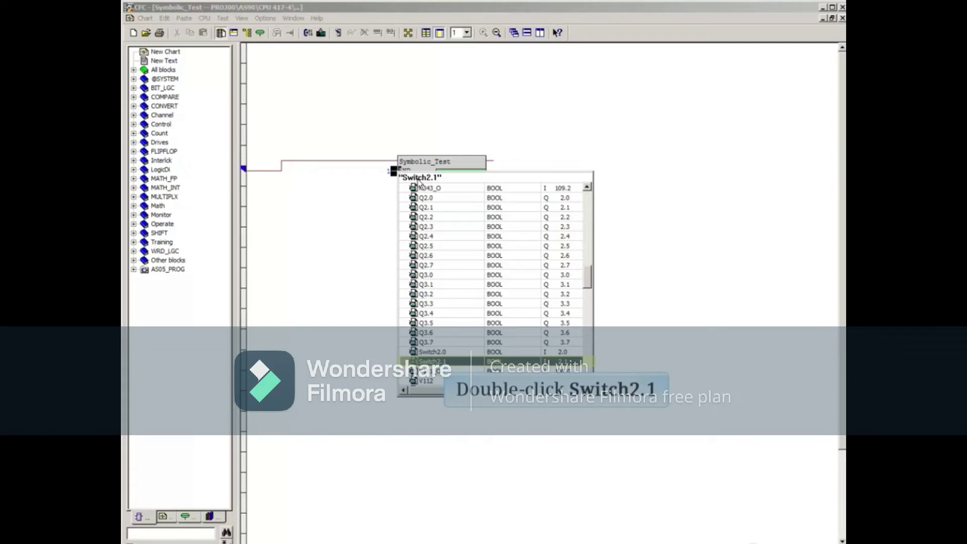
double_click(432, 361)
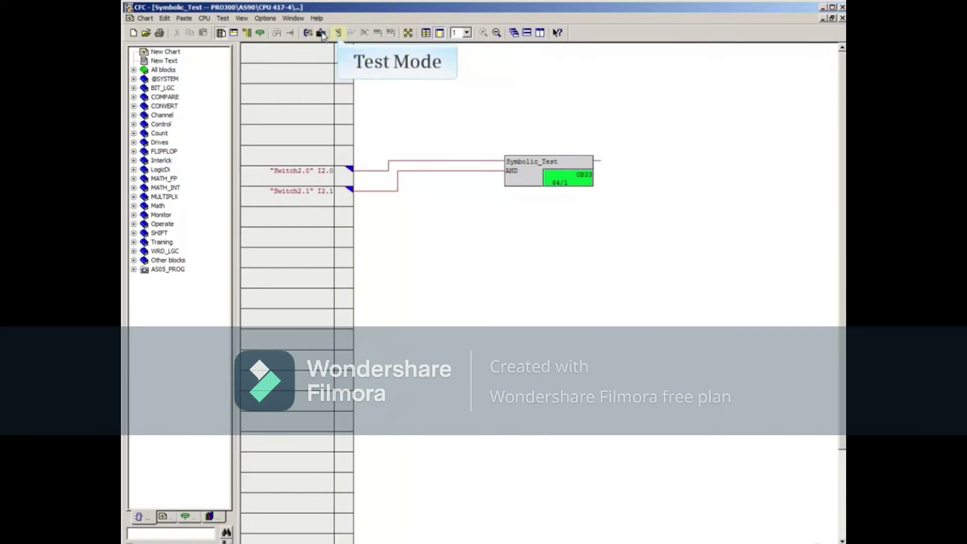
left_click(338, 33)
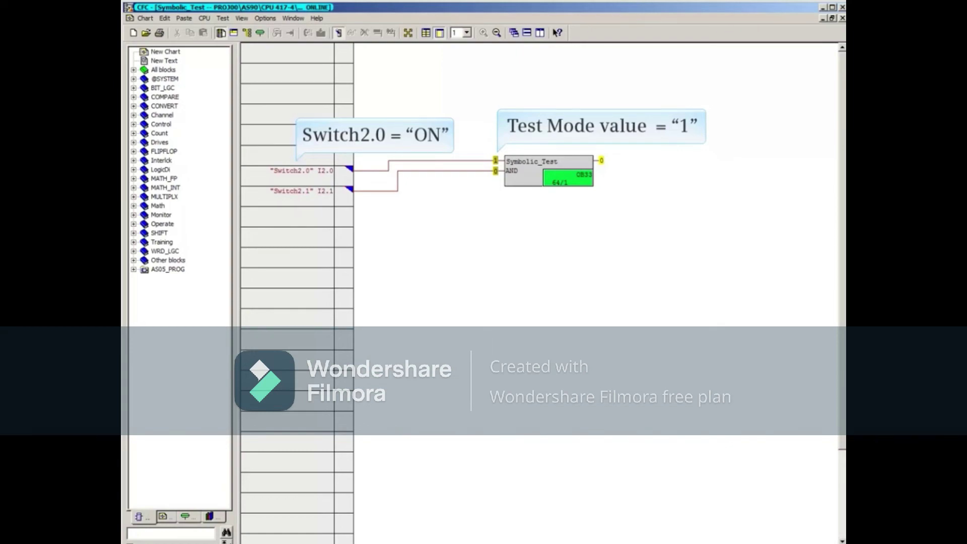
left_click(500, 161)
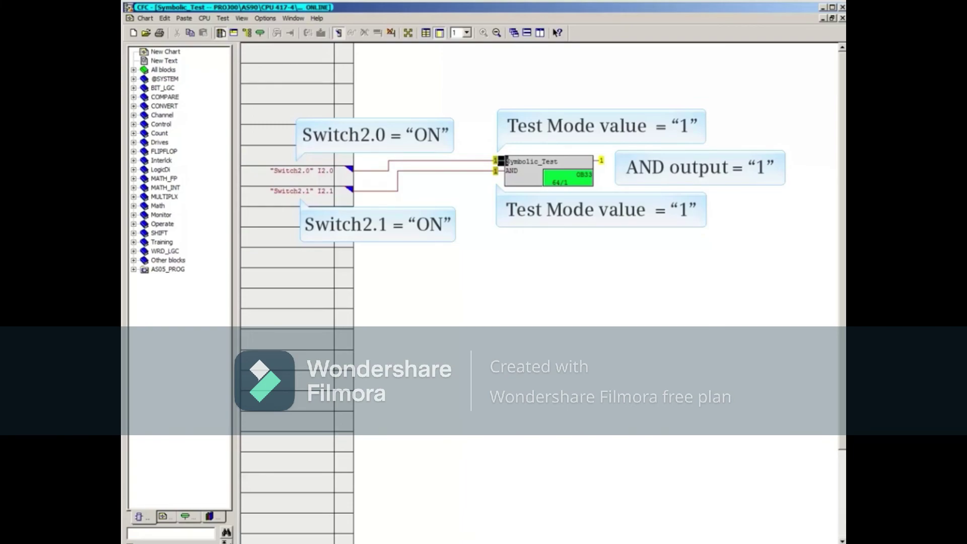
left_click(339, 33)
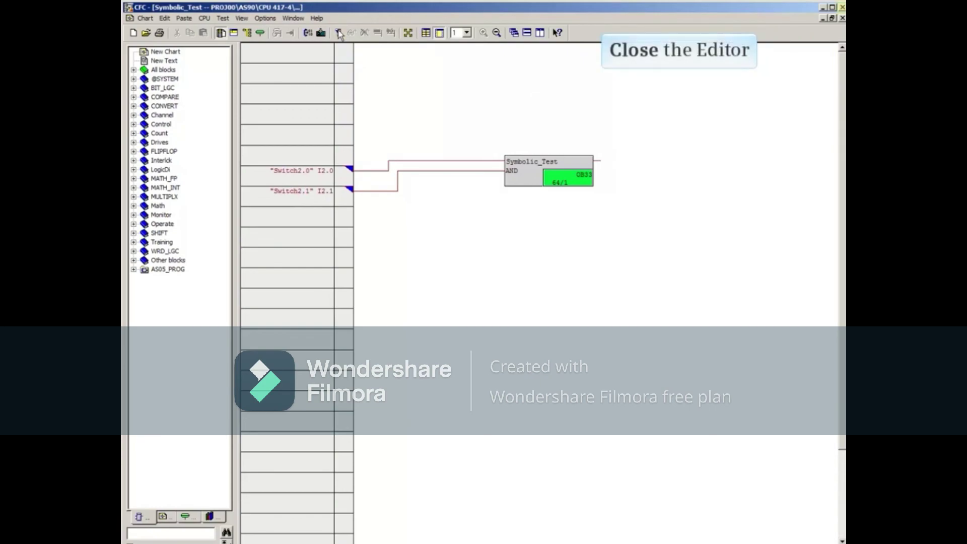